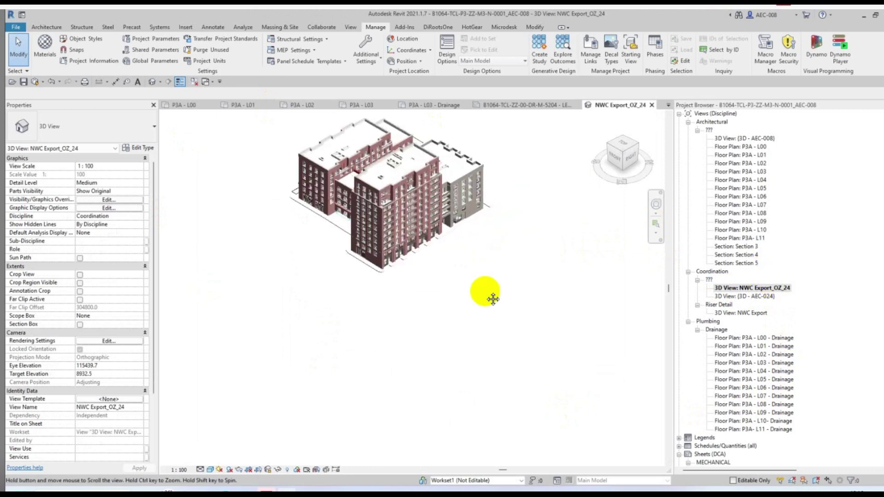
Unlock the orientation of the locked NWC Export_OZ_24 3D view
middle_drag(492, 299, 455, 366)
scroll(339, 411, up, 2)
scroll(302, 387, up, 2)
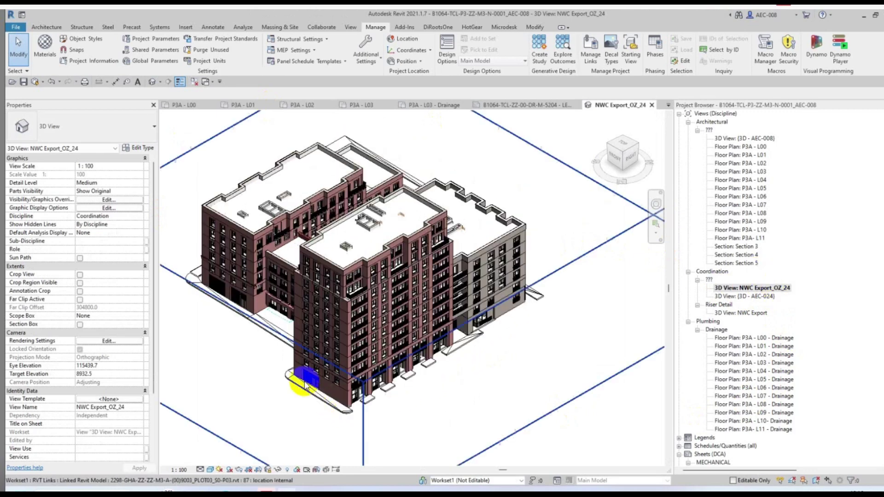
shift+middle_drag(542, 425, 518, 404)
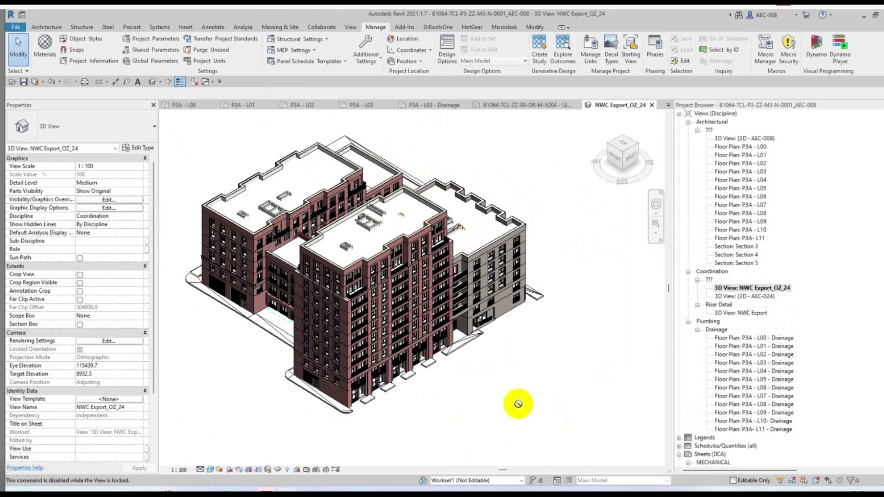
scroll(579, 385, down, 3)
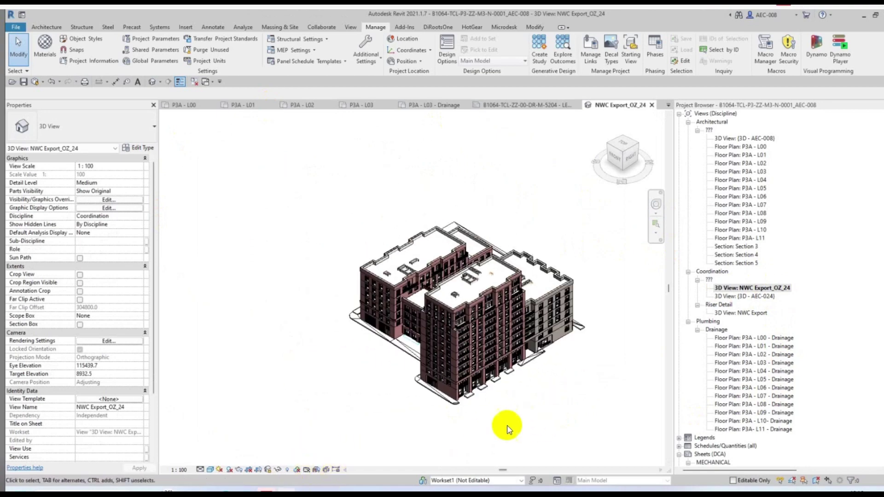
scroll(511, 423, up, 1)
scroll(515, 418, up, 1)
scroll(508, 380, up, 1)
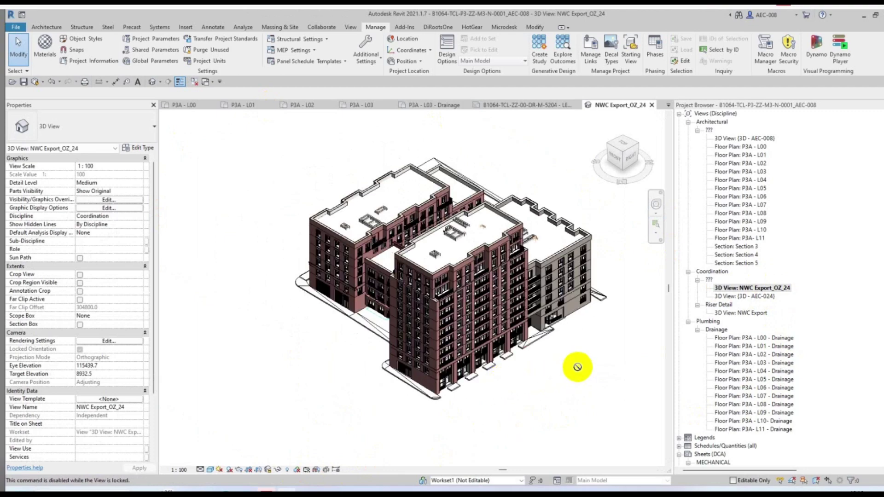
scroll(495, 393, up, 1)
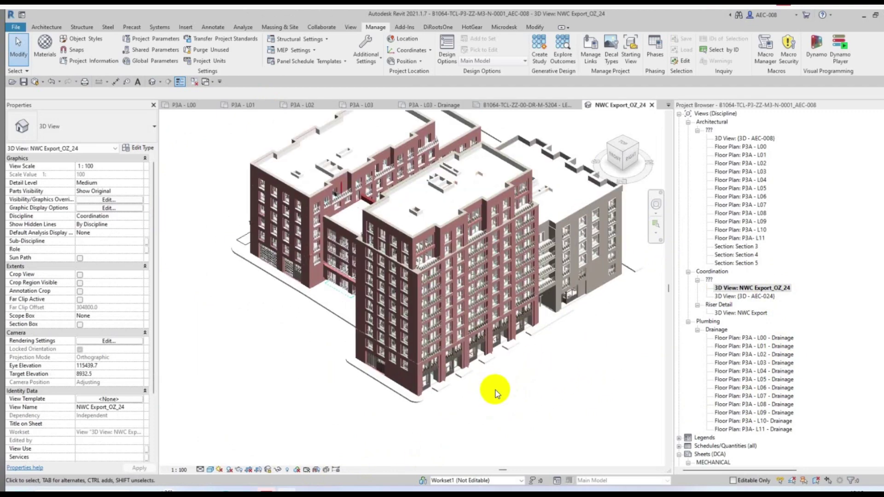
middle_drag(467, 403, 452, 417)
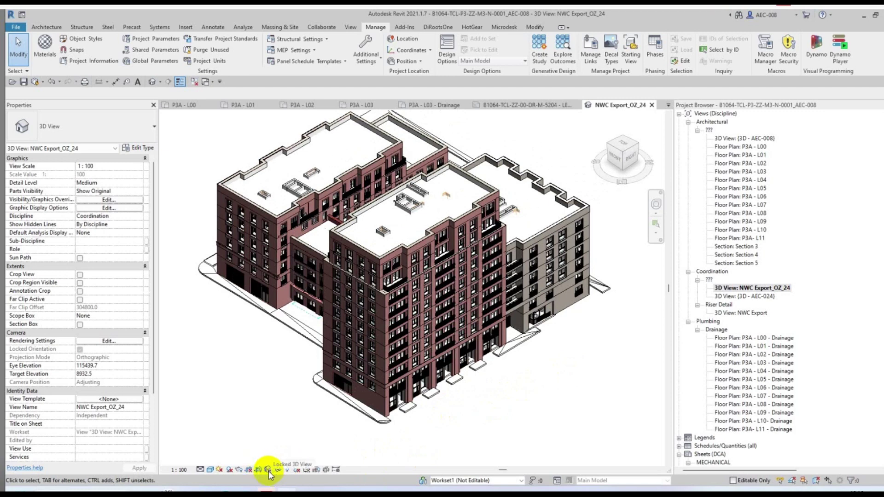
click(269, 472)
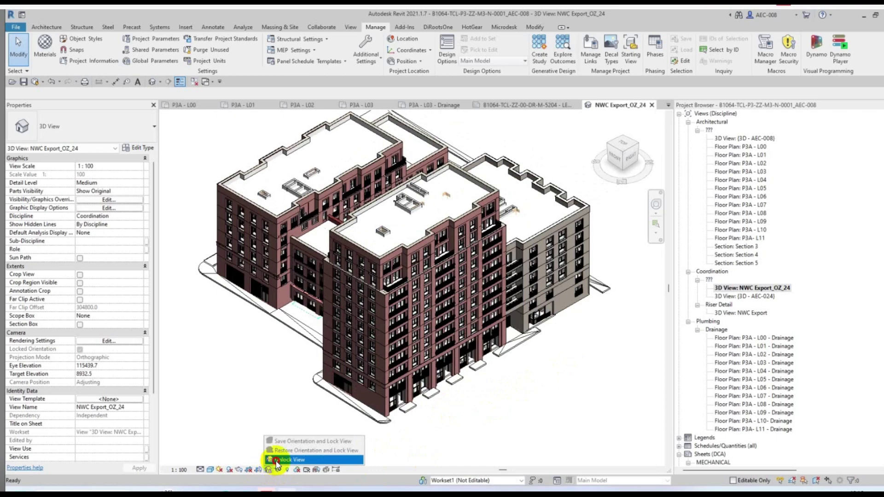
click(276, 461)
scroll(367, 373, down, 2)
scroll(370, 361, down, 2)
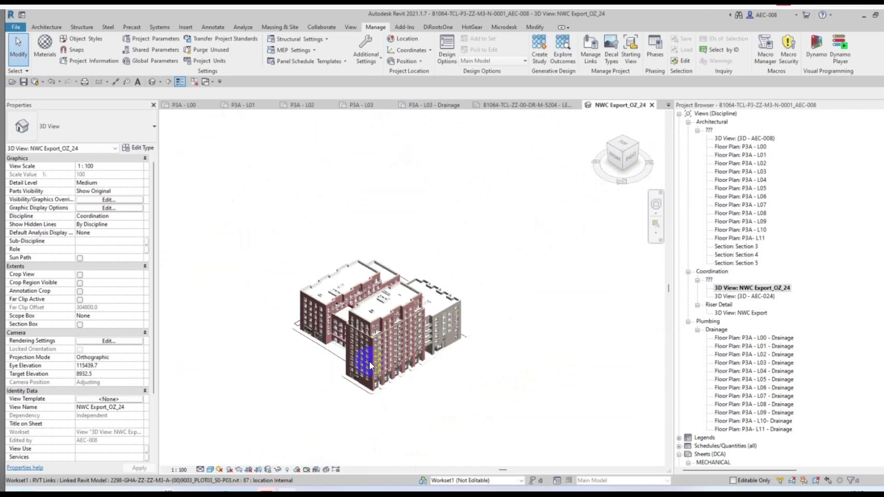
scroll(371, 365, down, 2)
Orbit the building to a new orientation, deselect the linked model, and show the lock options
shift+middle_drag(336, 388, 421, 395)
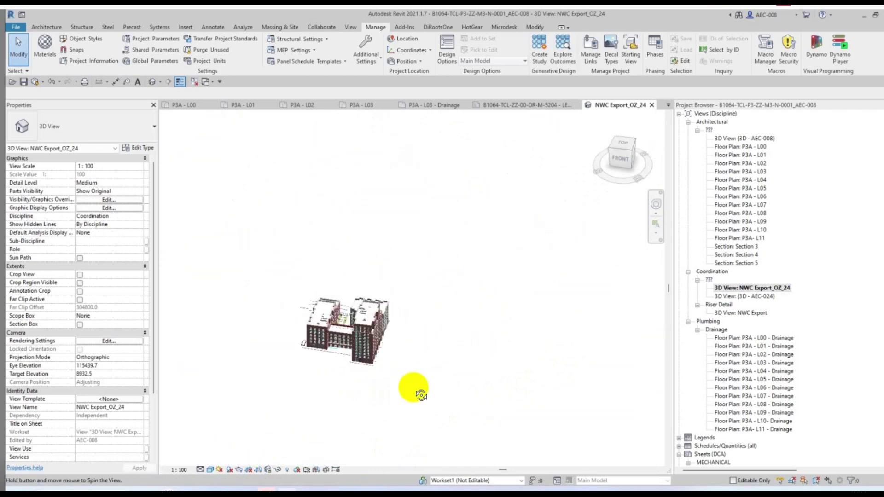
shift+middle_drag(420, 395, 345, 405)
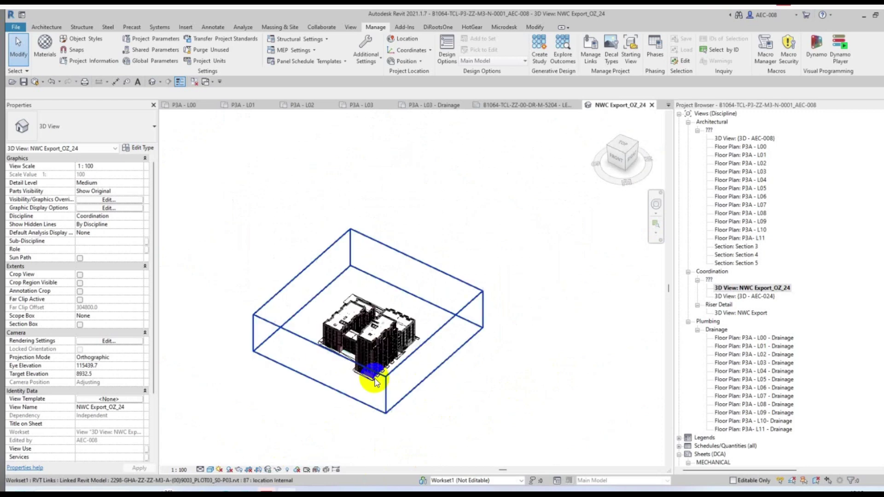
click(397, 356)
scroll(538, 316, up, 2)
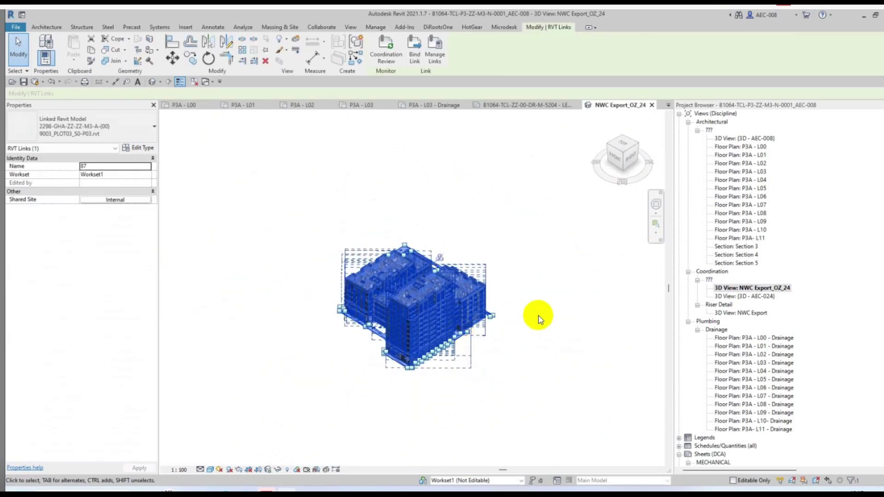
key(Escape)
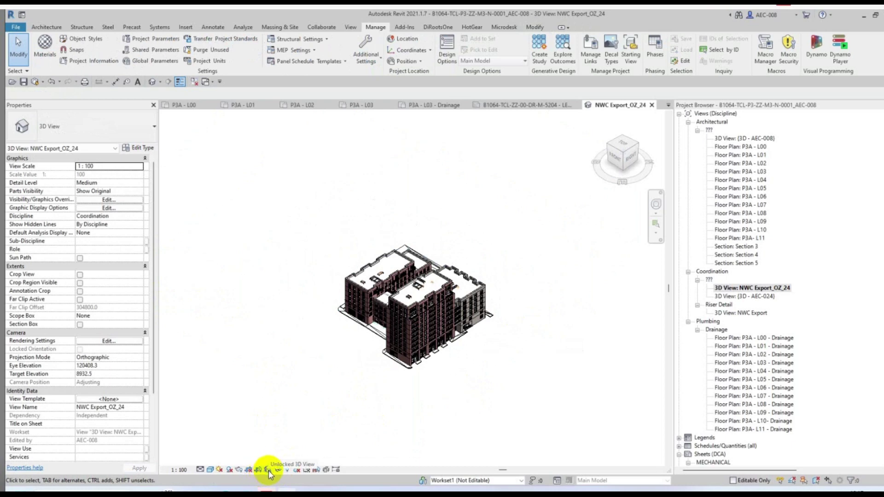
click(268, 471)
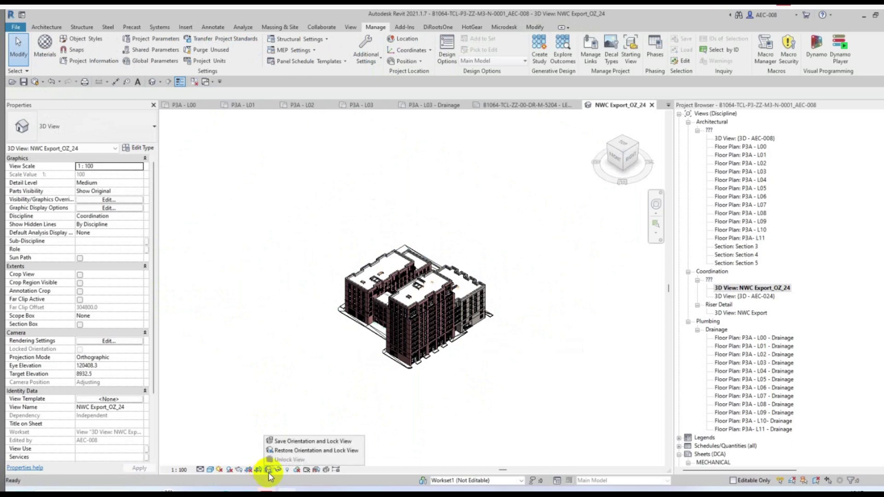
Dismiss the lock options and orbit the building to a slightly different angle
click(313, 442)
click(443, 322)
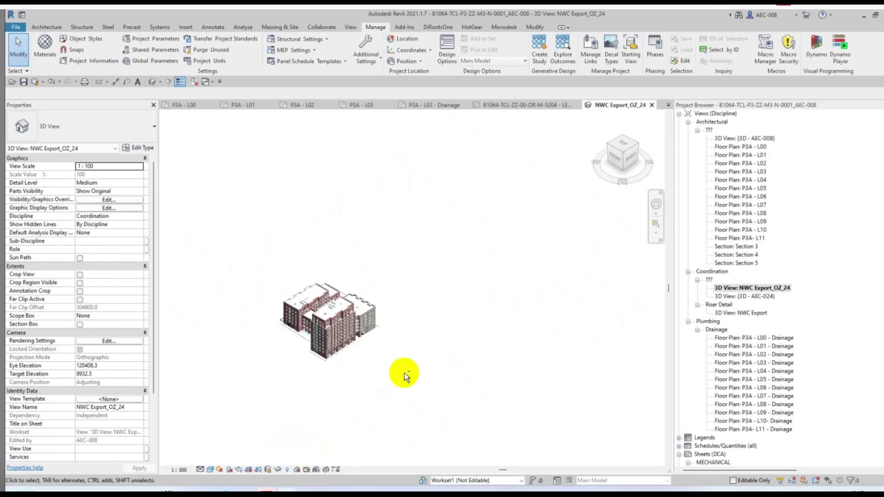
shift+middle_drag(406, 375, 315, 371)
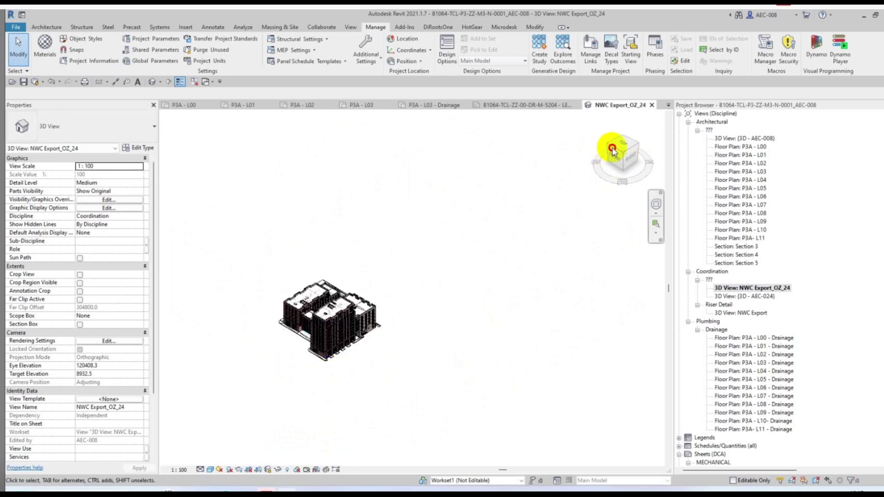
Orbit the building to an isometric corner view and show the save-and-lock orientation options
click(268, 471)
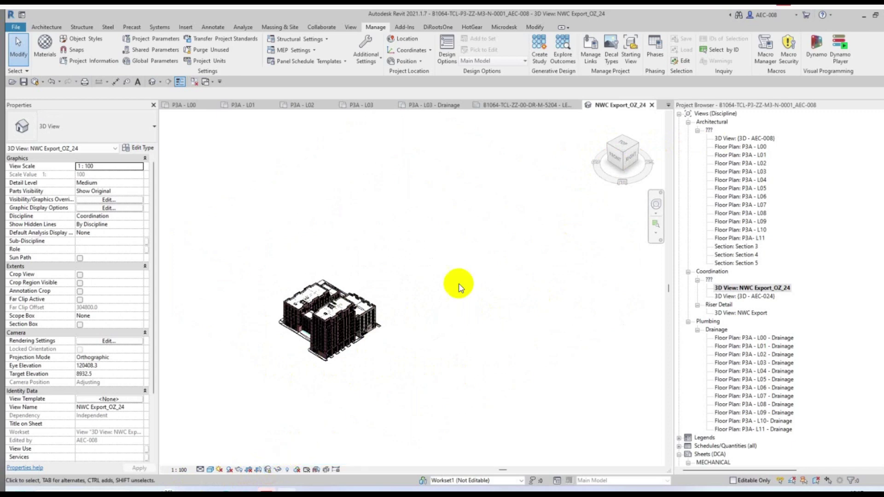
drag(627, 163, 495, 153)
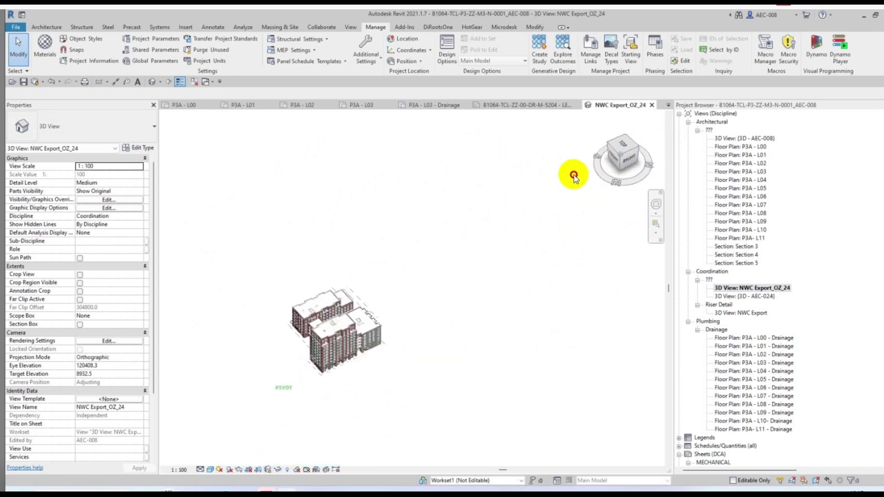
drag(495, 152, 576, 177)
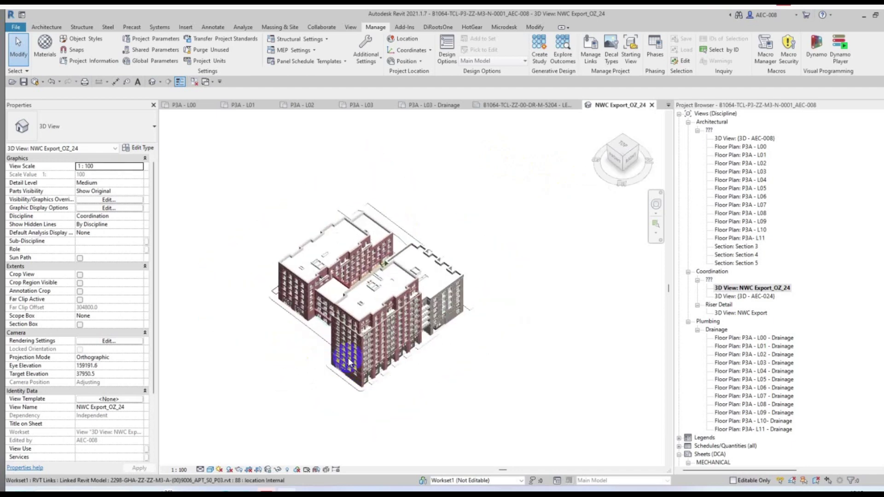
click(269, 470)
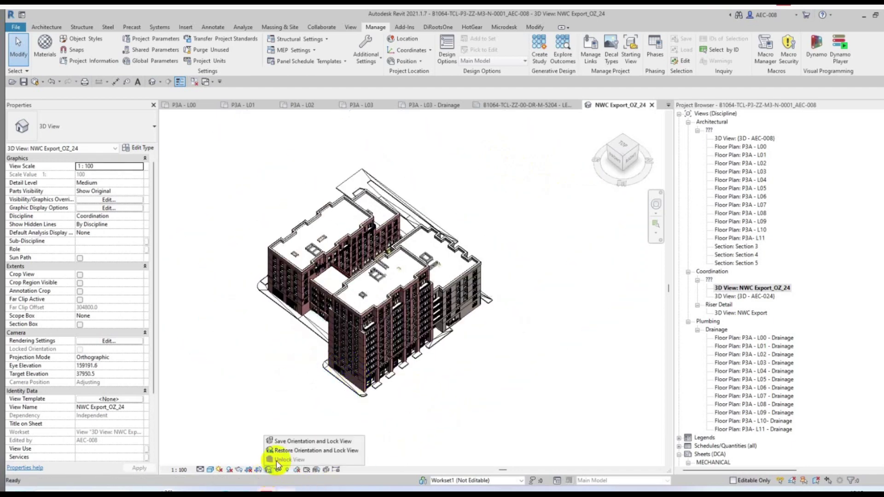